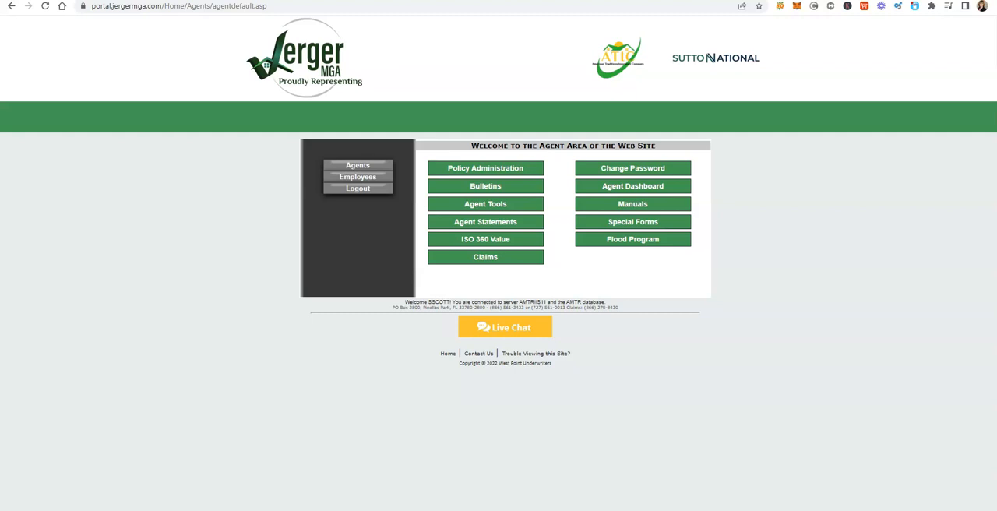
Step: Start a new quote in Policy Administration and choose Homeowners HO3 as the plan
left_click(500, 175)
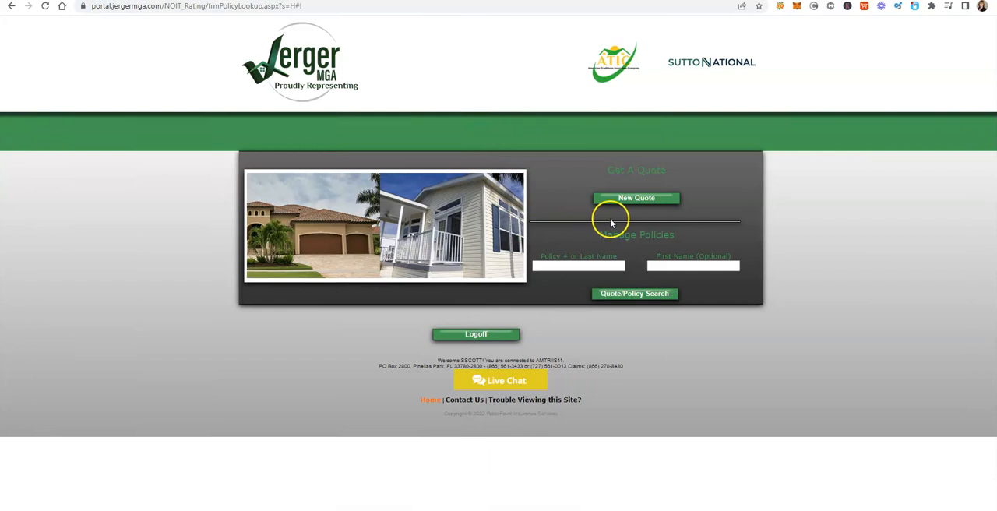
left_click(637, 199)
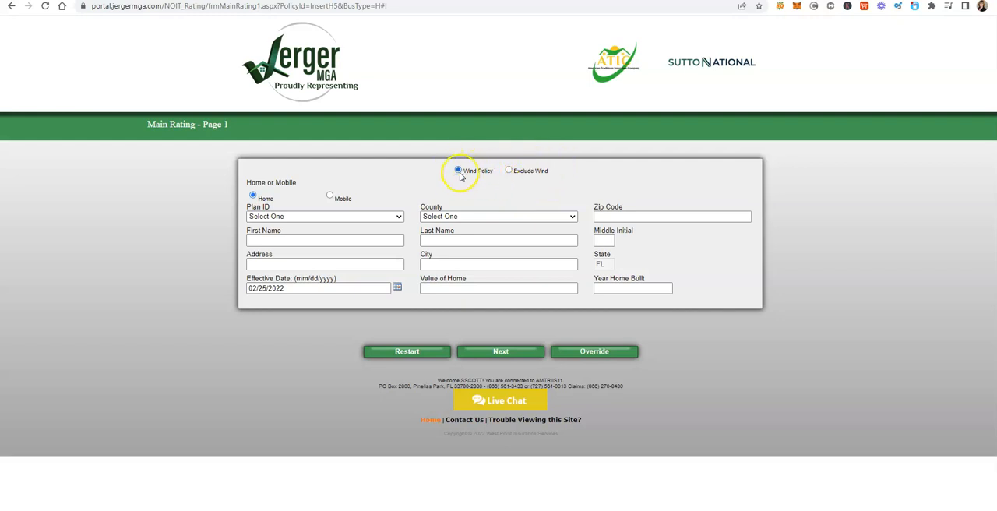
left_click(398, 217)
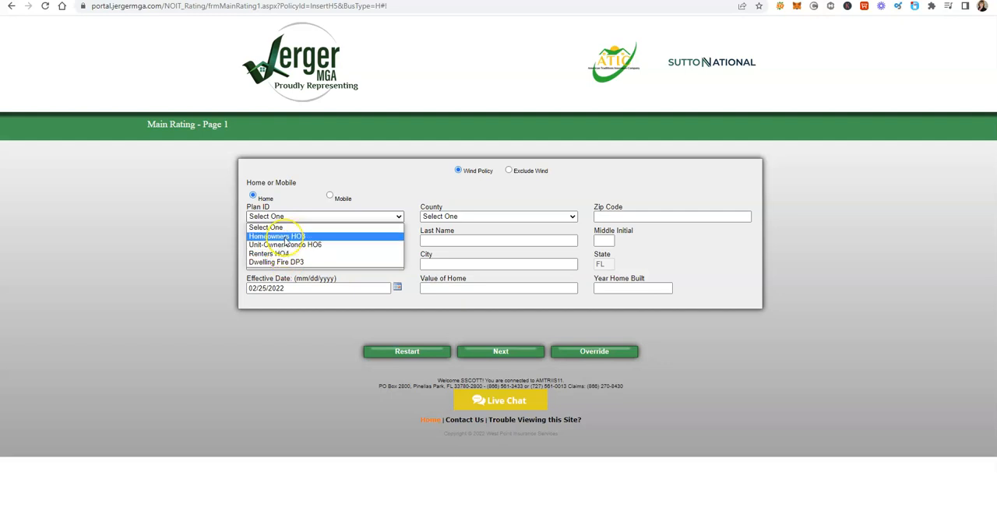
left_click(286, 237)
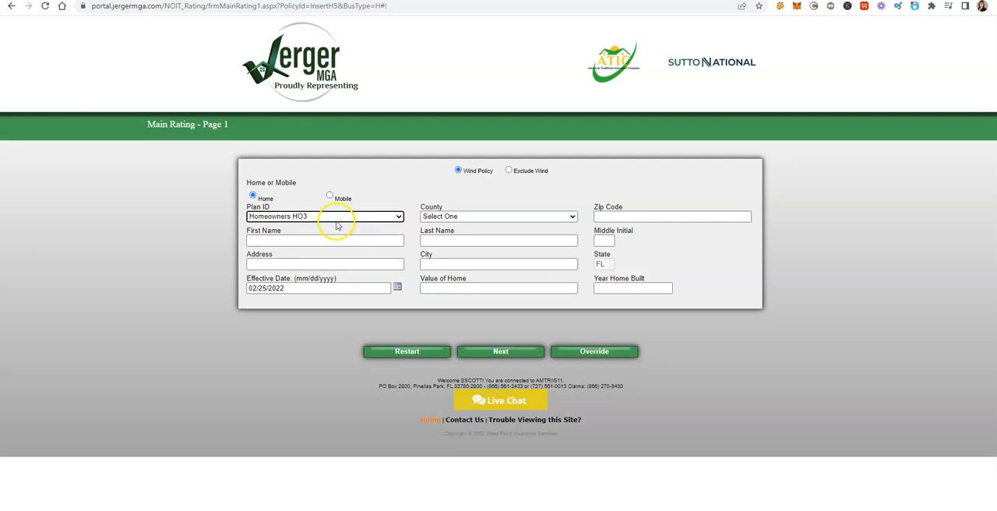
Step: Set the county to Brevard and enter the property's zip code
left_click(466, 217)
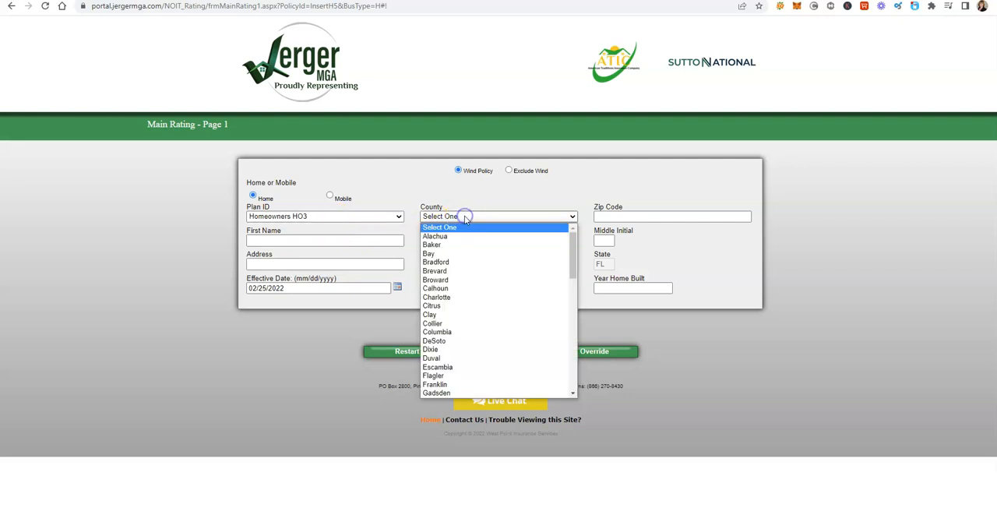
left_click(447, 272)
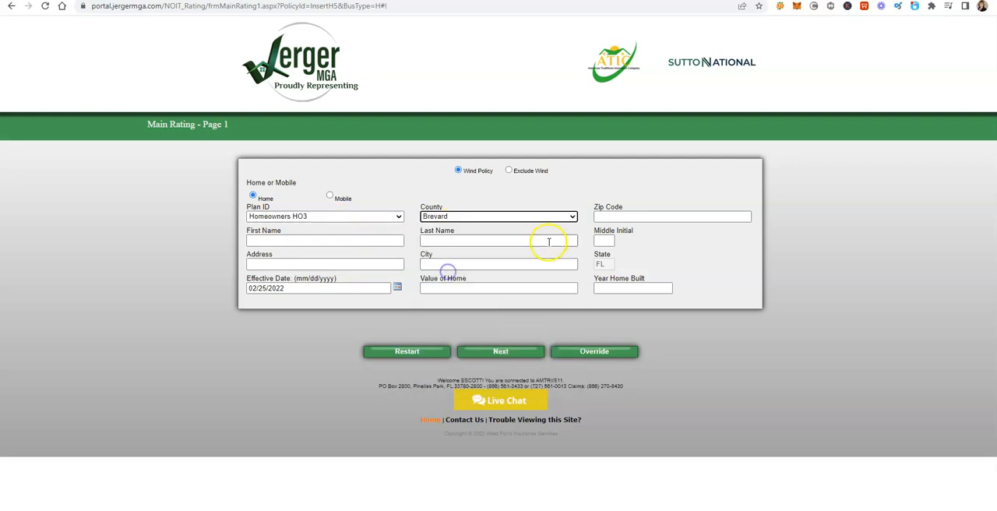
left_click(624, 218)
type("32940")
Step: Enter "test" as both first and last name and fill in the property address from the first saved suggestion
left_click(268, 240)
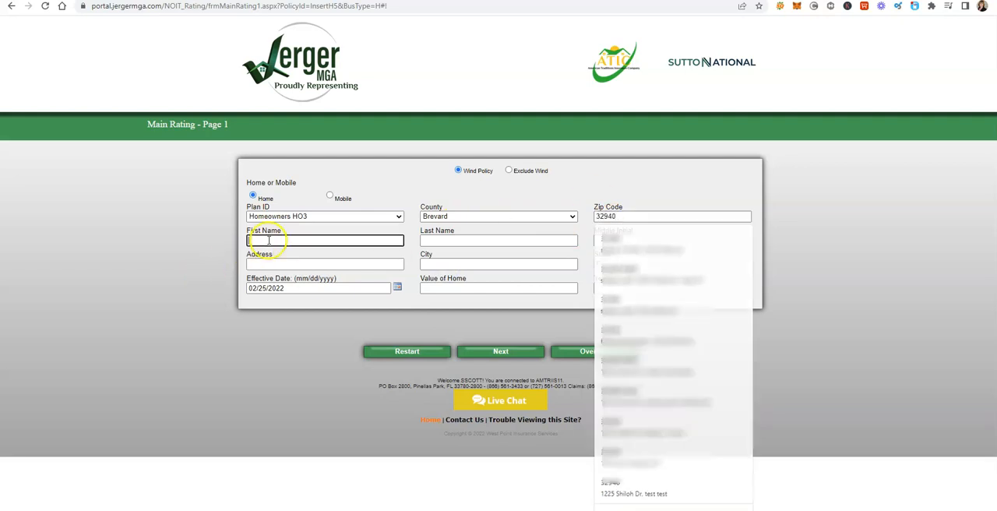
type("test")
key("Tab")
type("t")
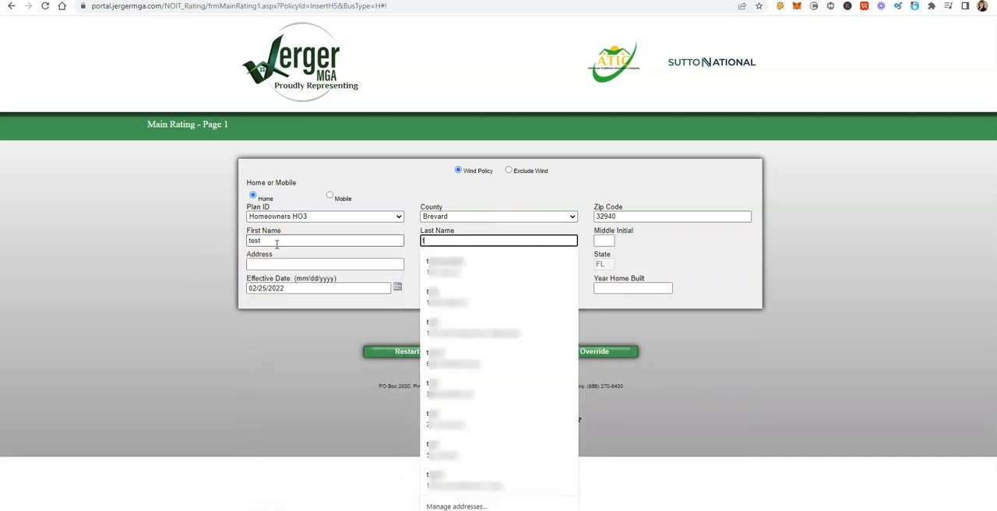
type("est")
key("Tab")
key("Tab")
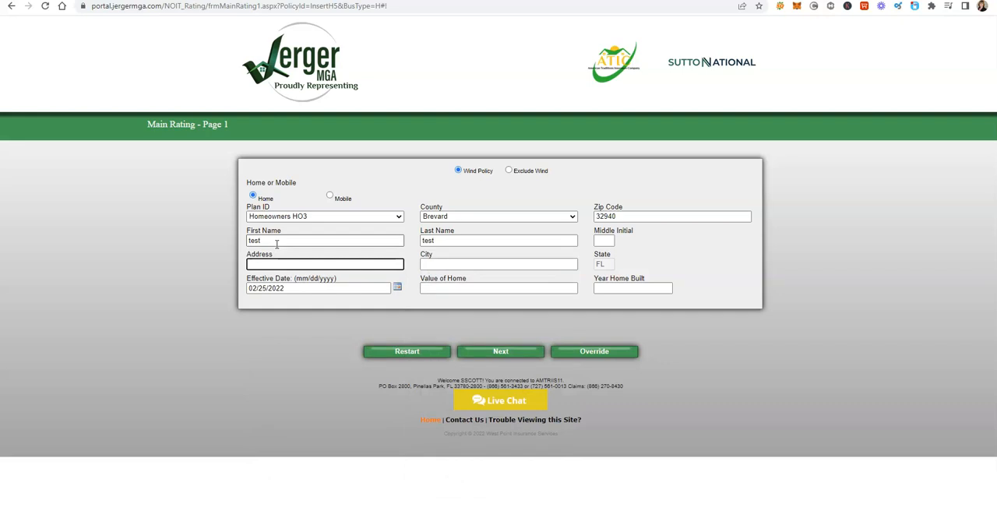
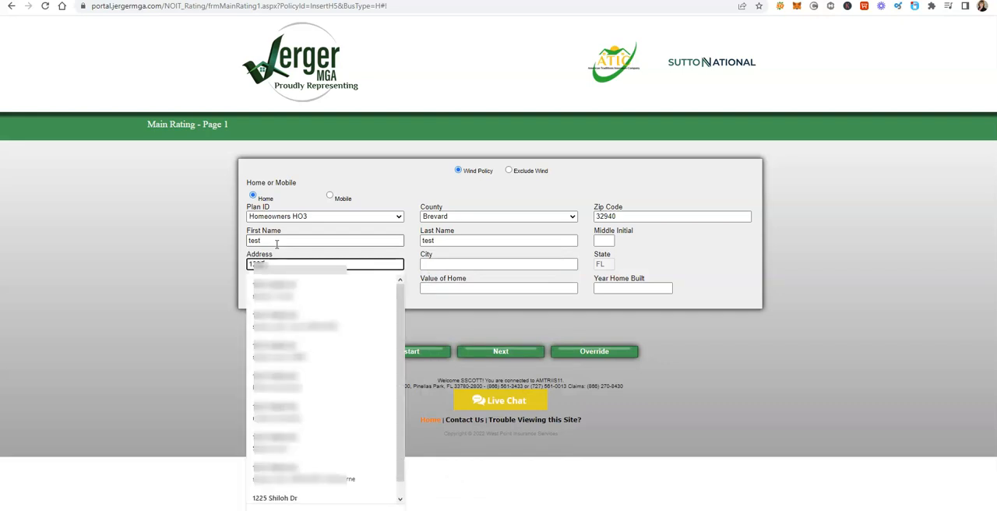
left_click(280, 286)
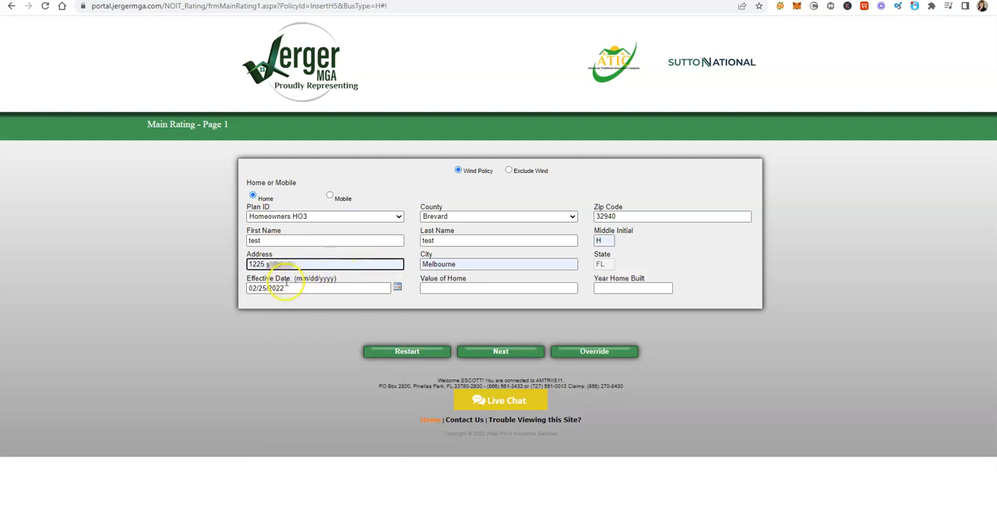
Step: Set the home value to $425,000 and the year built to 2015, then continue to coverage selection with the suggested address
left_click(441, 290)
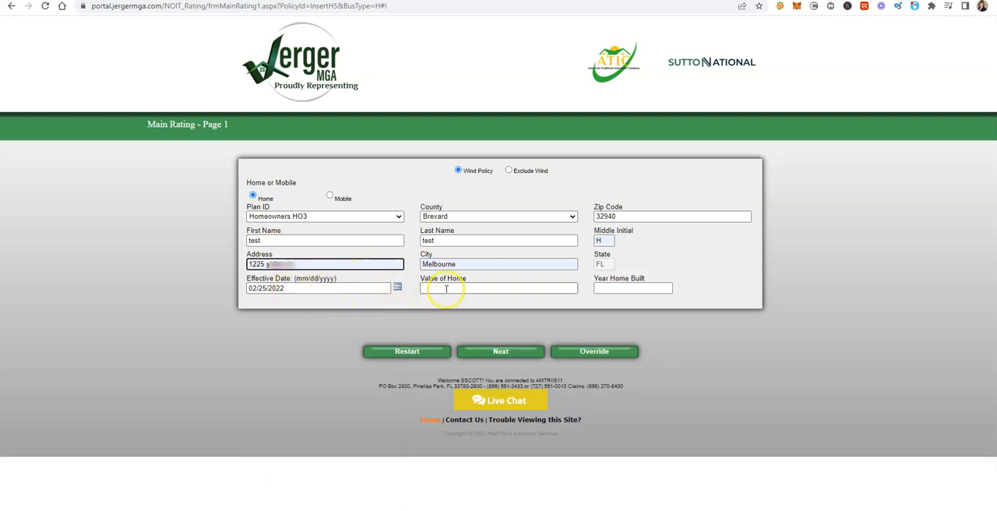
type("425,")
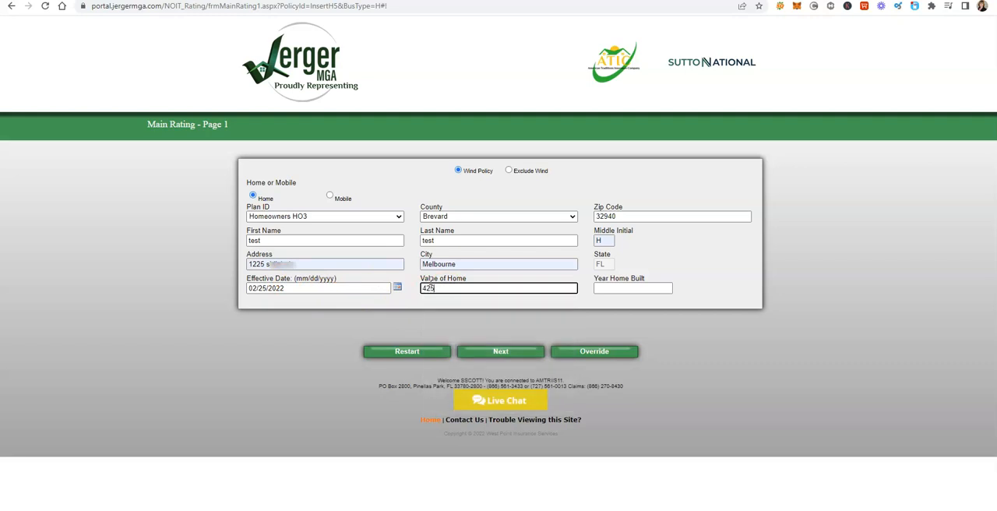
type("000")
key("Tab")
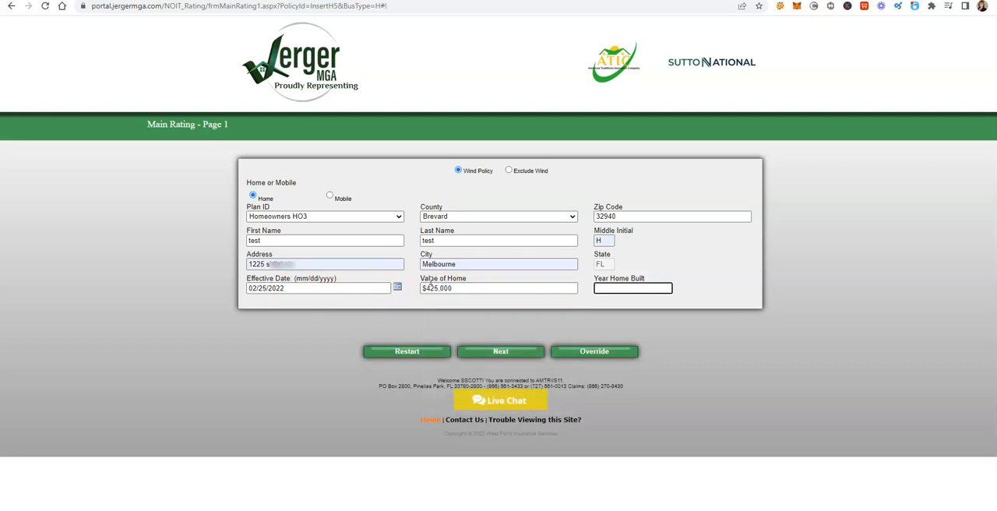
type("2")
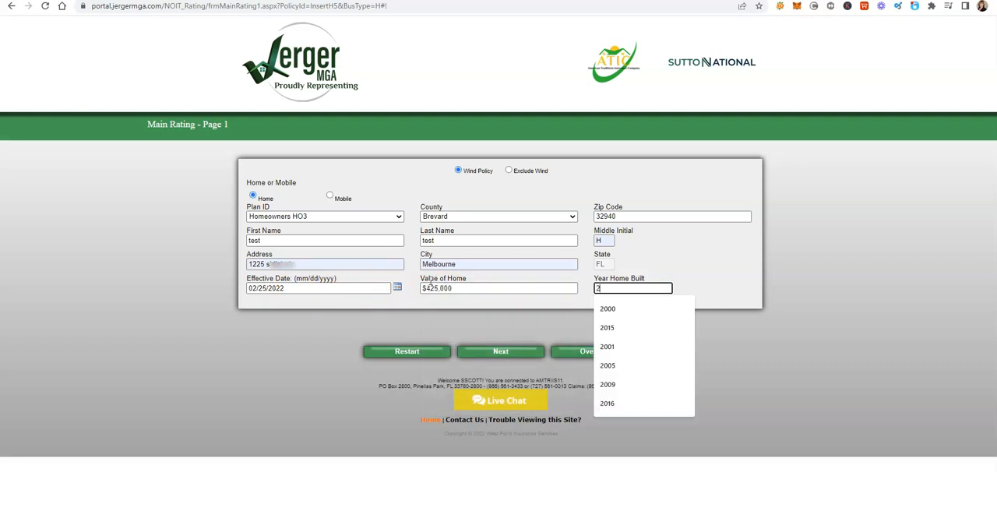
type("015")
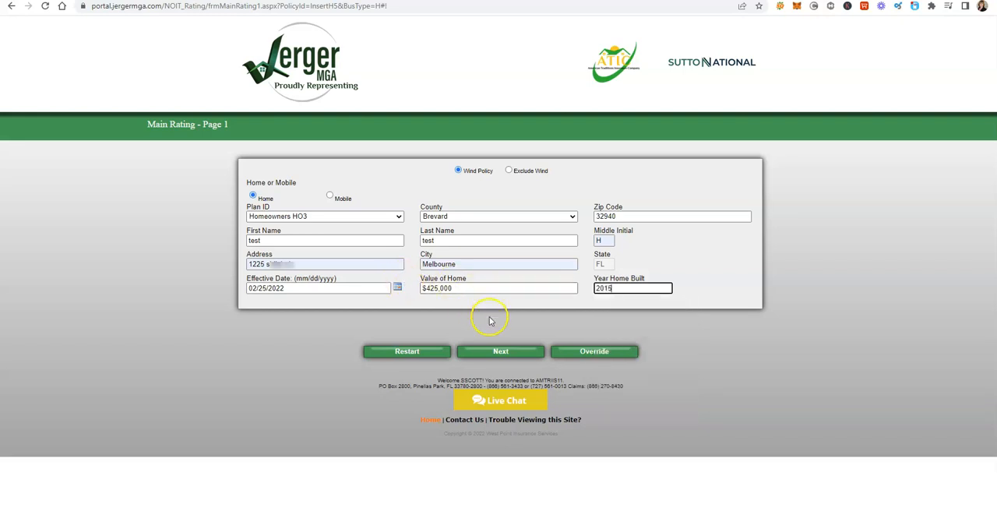
left_click(503, 352)
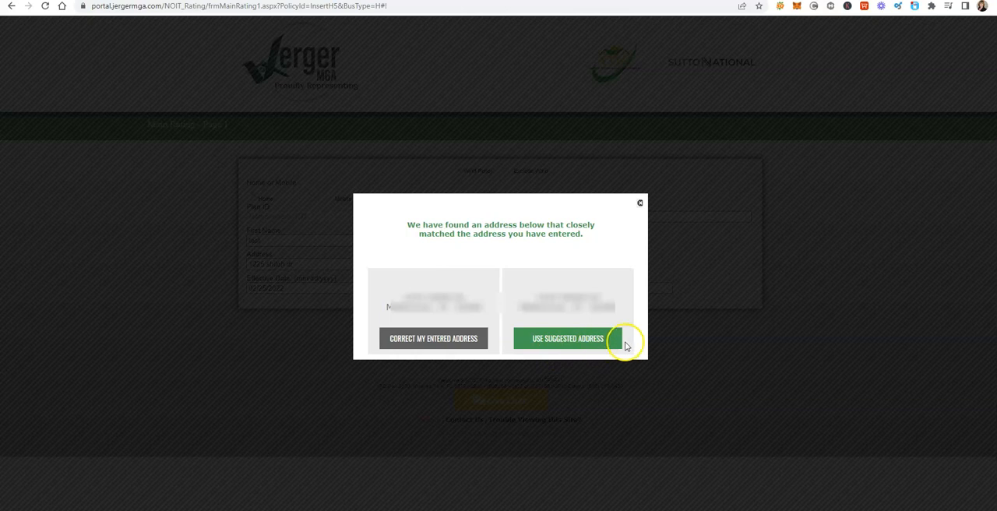
left_click(566, 340)
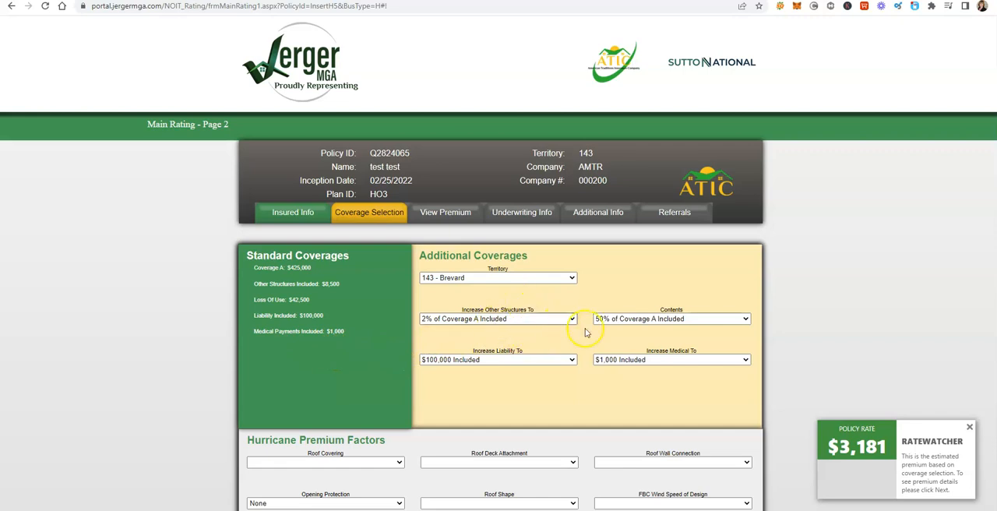
Step: Look through the available Contents coverage percentages without choosing a different one
left_click(746, 319)
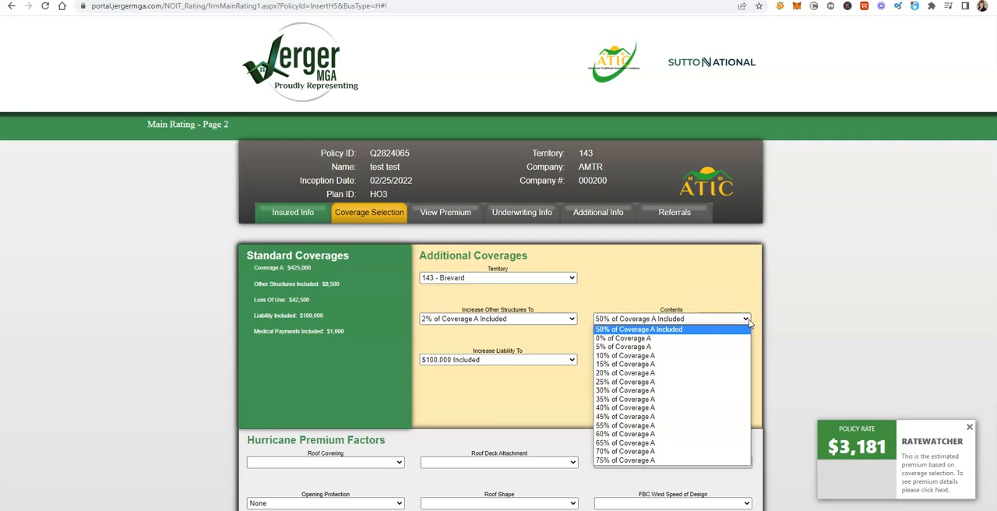
left_click(730, 289)
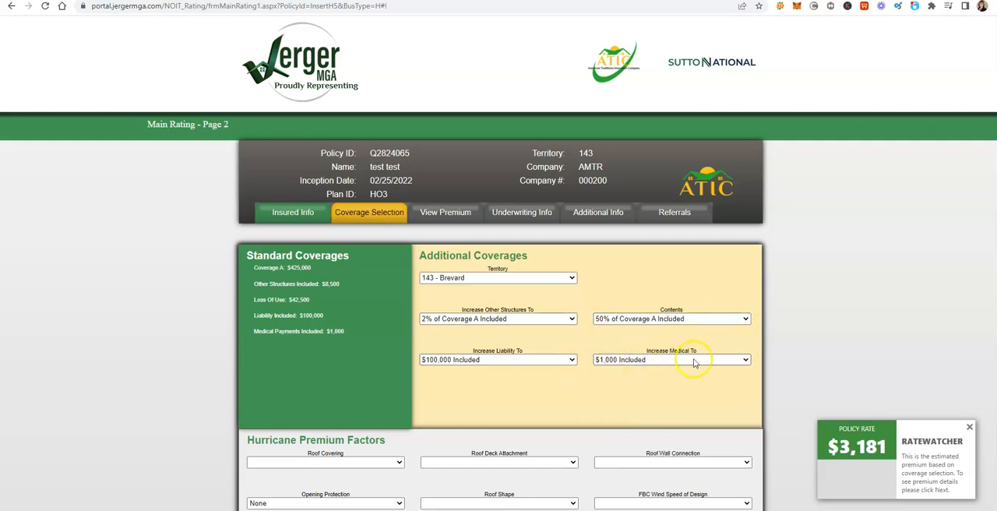
Step: Set the roof shape in the Hurricane Premium Factors to Hip Roof
scroll(631, 382, "down", 4)
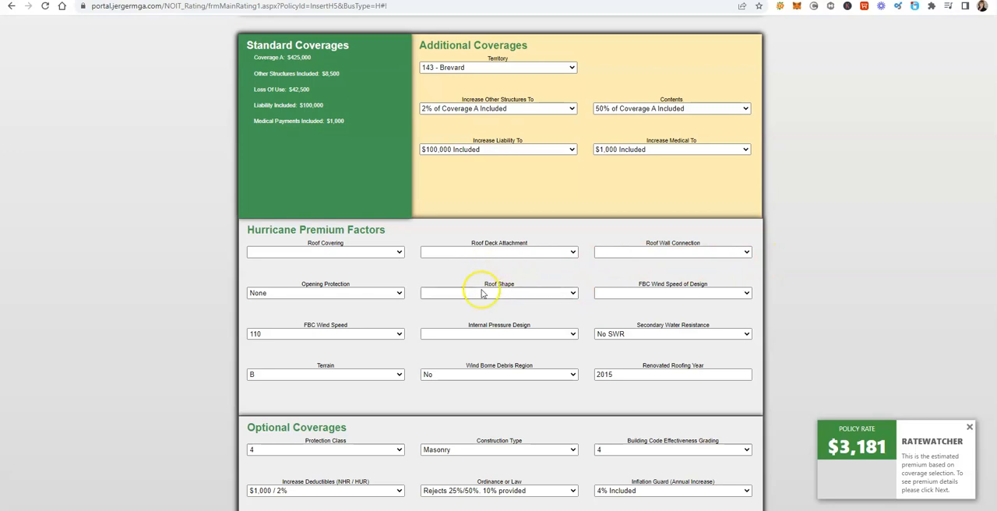
left_click(574, 293)
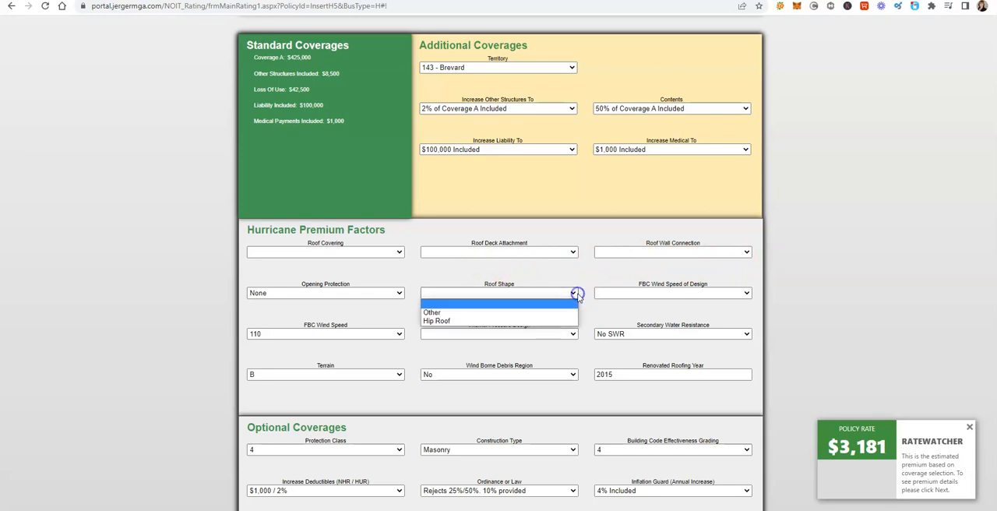
left_click(448, 322)
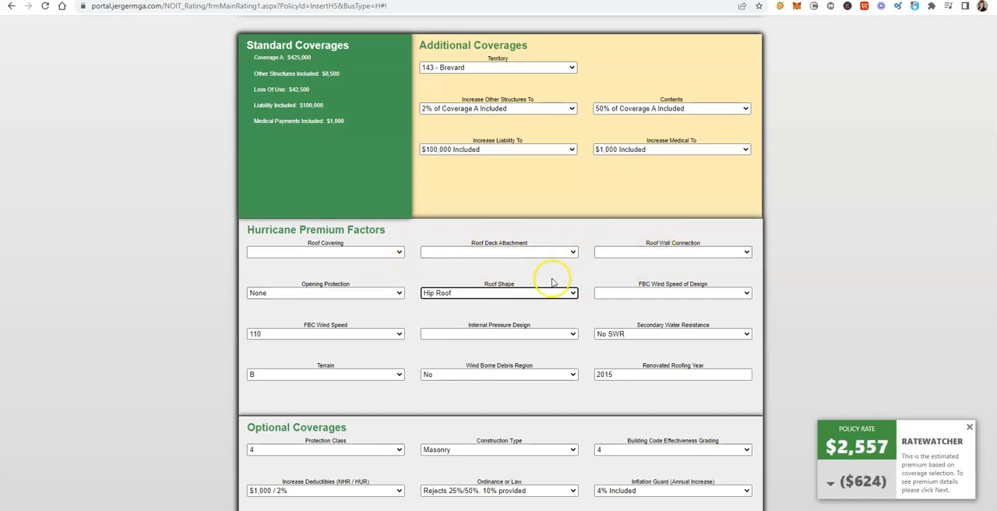
Step: Review the optional coverages and the Financial Responsibility Credit choices, ending with Less than 700 (0%) selected
scroll(503, 266, "down", 3)
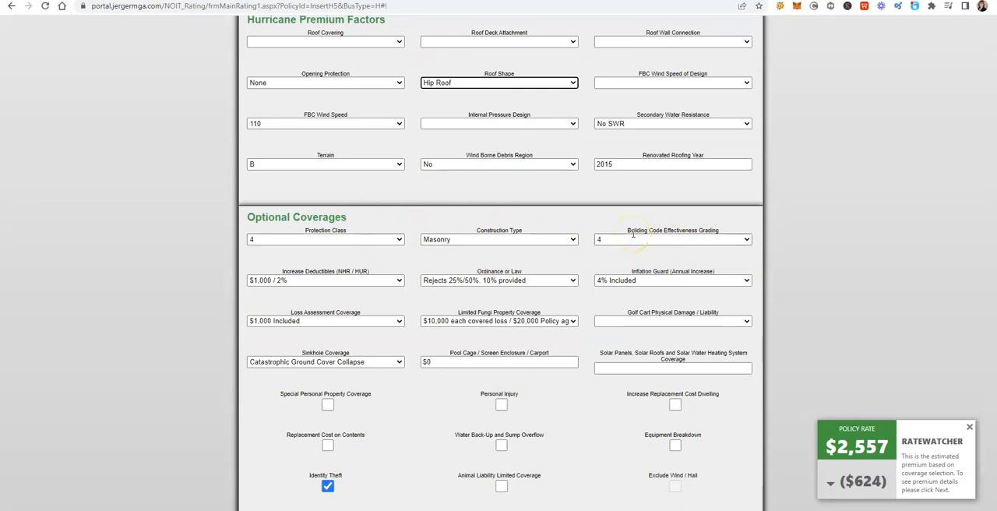
scroll(634, 234, "down", 1)
scroll(635, 240, "down", 1)
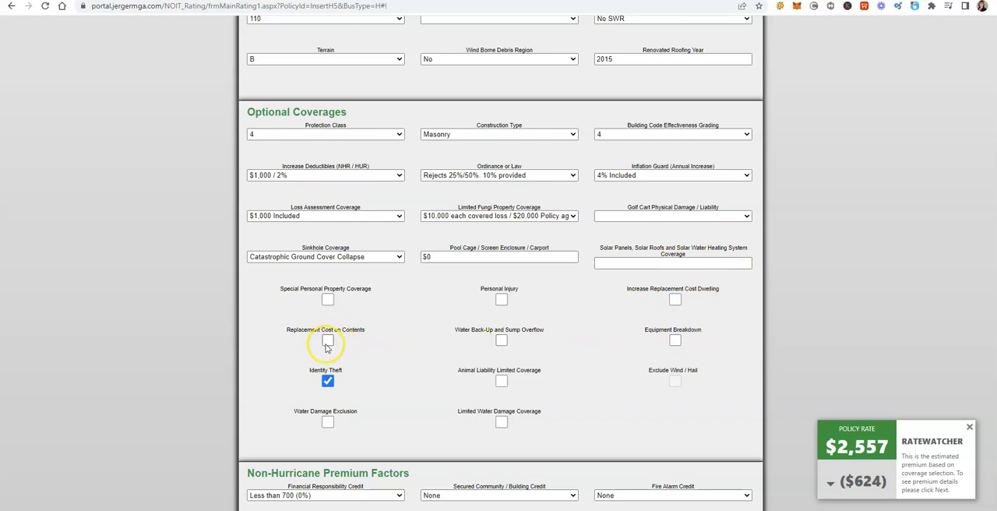
scroll(363, 378, "down", 1)
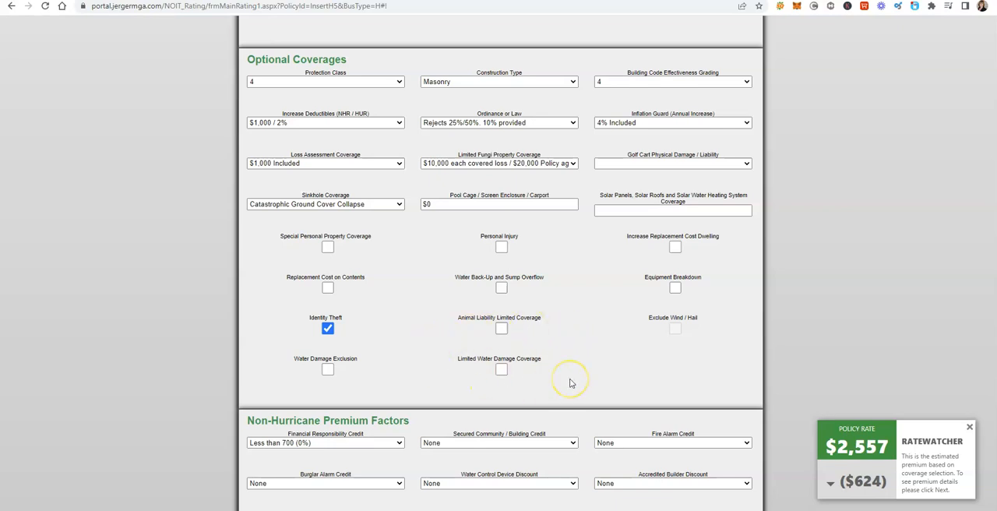
scroll(570, 380, "down", 3)
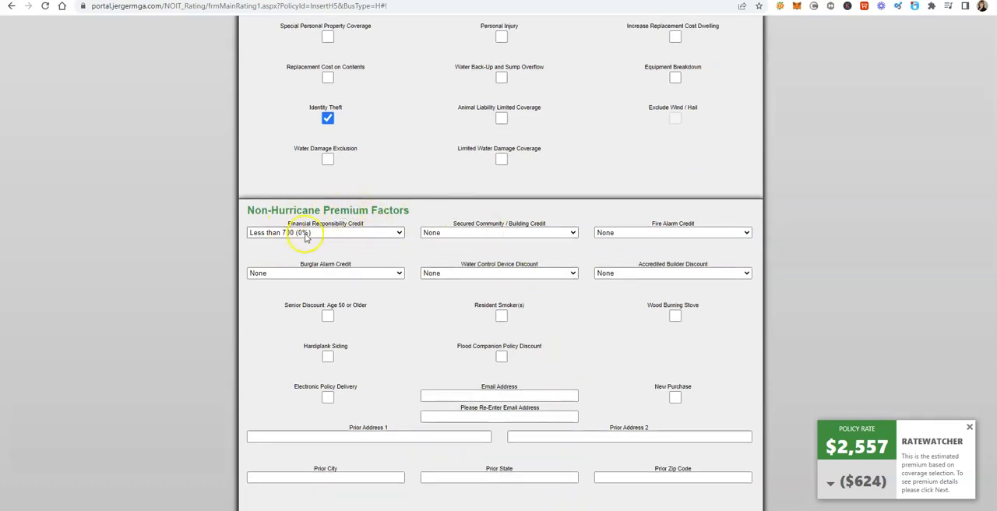
left_click(401, 235)
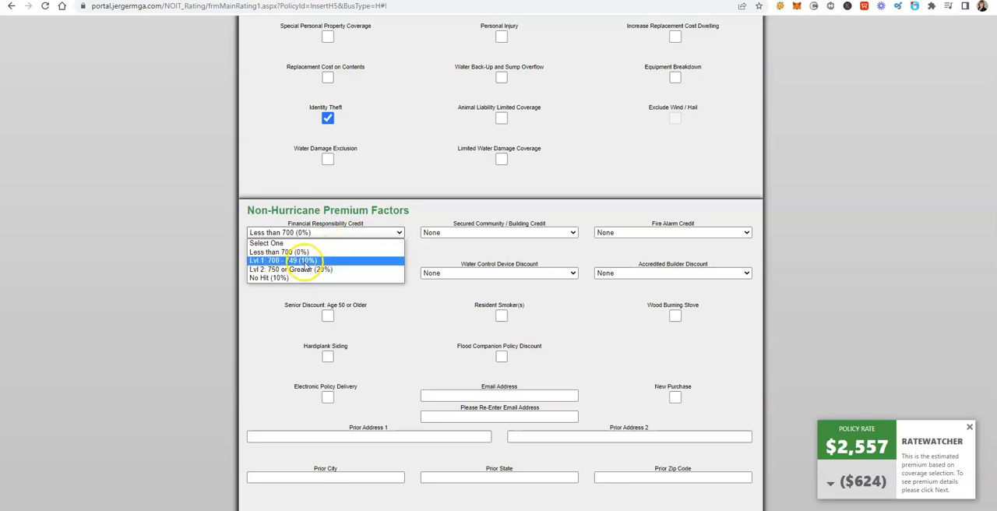
left_click(283, 248)
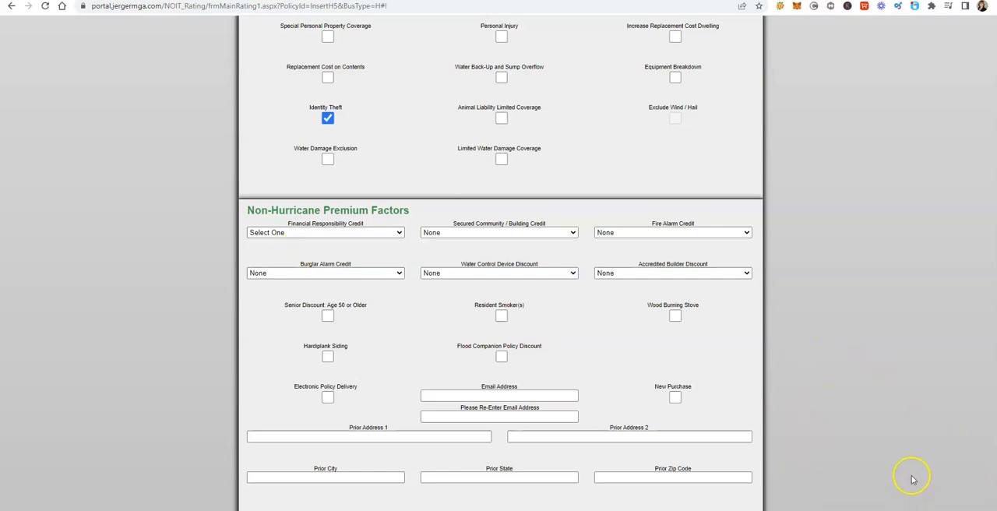
left_click(401, 236)
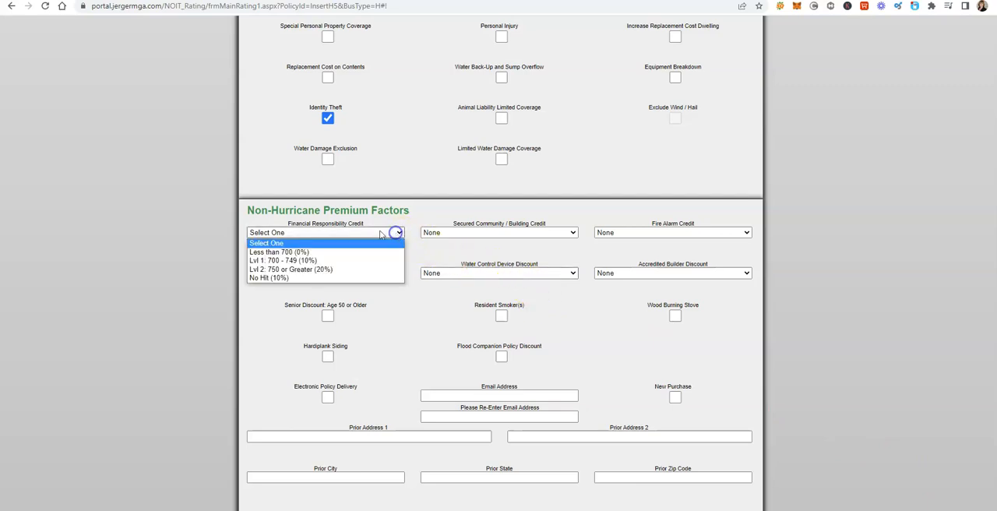
left_click(300, 253)
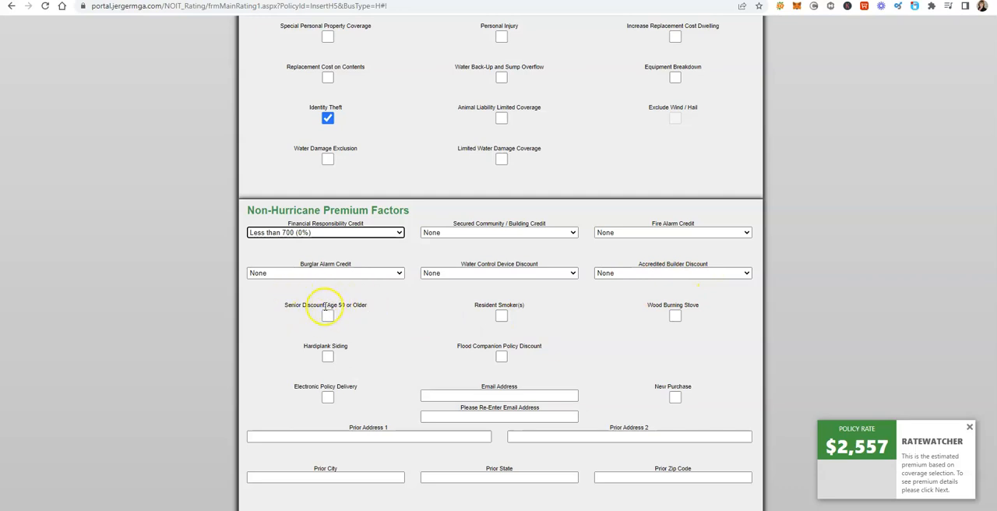
Step: Review the non-hurricane premium factors, installation verification, additional coverages, scheduled personal property and flood coverage, and continue to the premium page
scroll(362, 323, "down", 1)
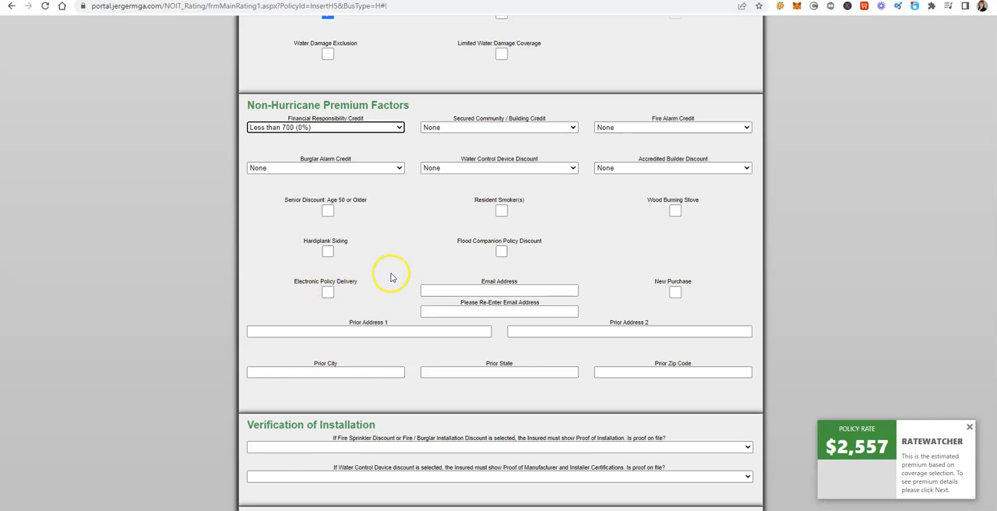
scroll(392, 278, "down", 4)
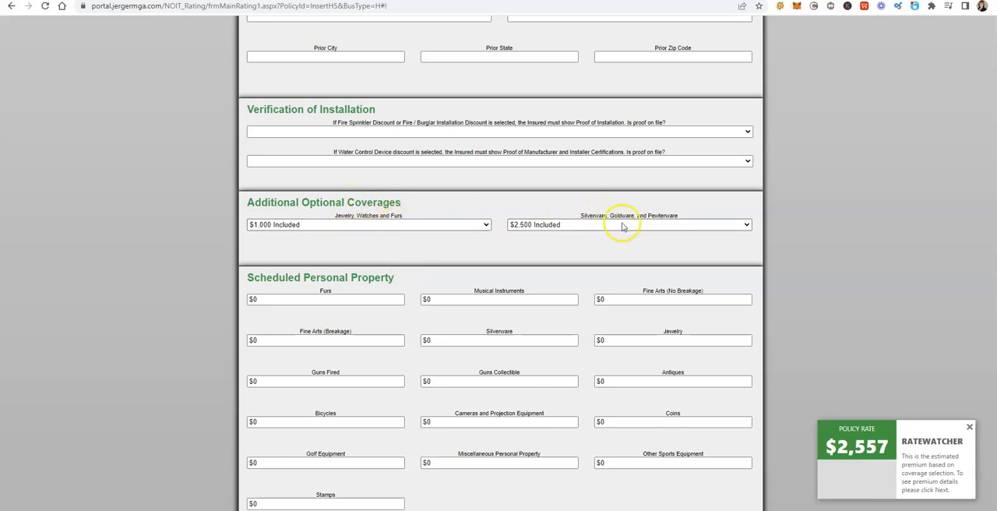
scroll(659, 228, "down", 1)
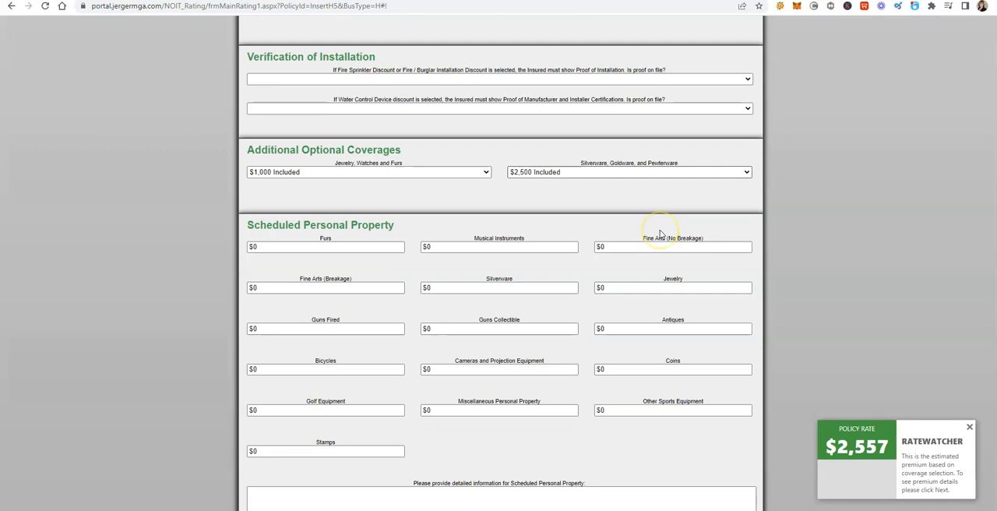
scroll(659, 234, "down", 1)
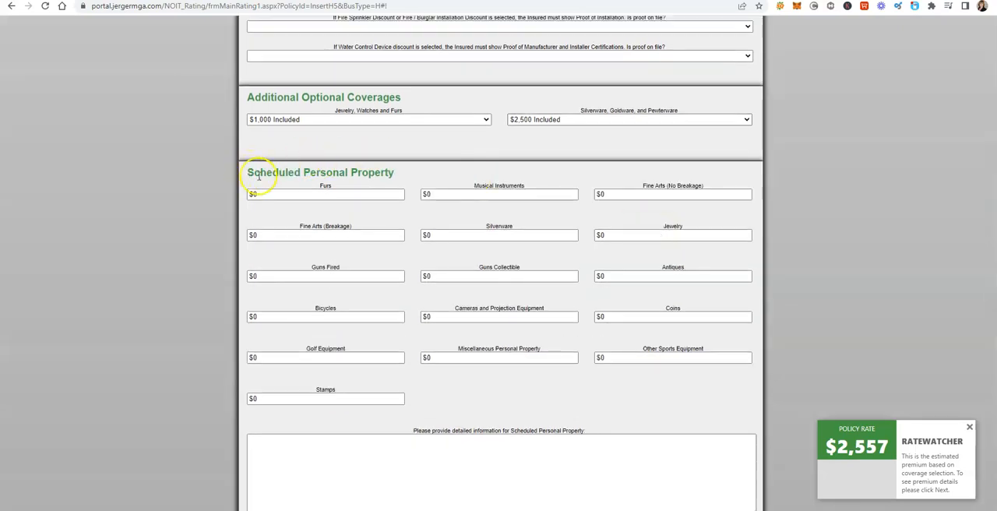
scroll(429, 185, "down", 6)
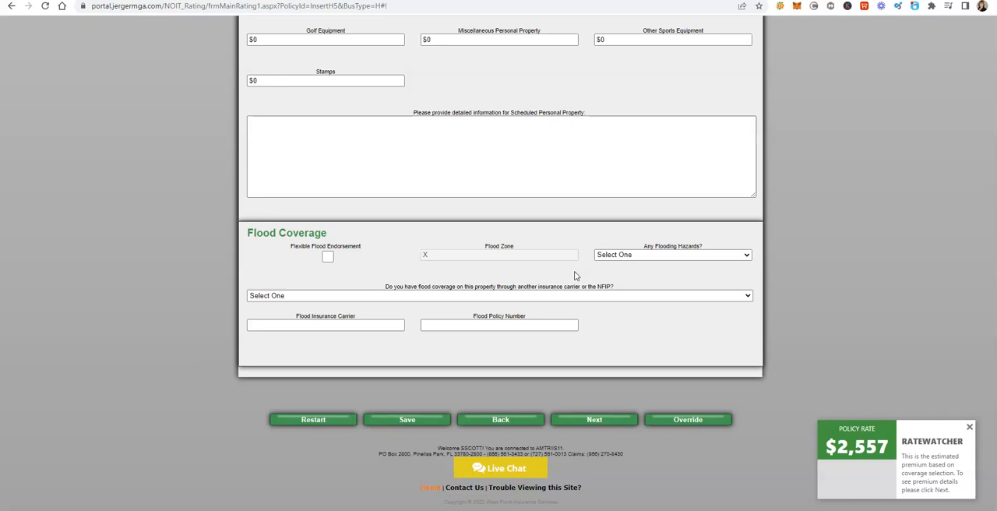
scroll(577, 273, "up", 2)
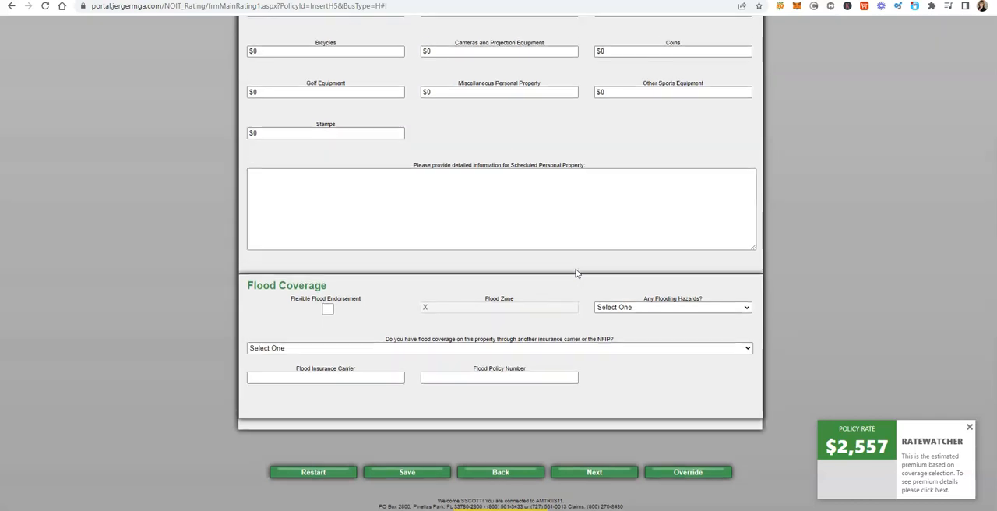
scroll(577, 269, "down", 1)
scroll(577, 268, "down", 1)
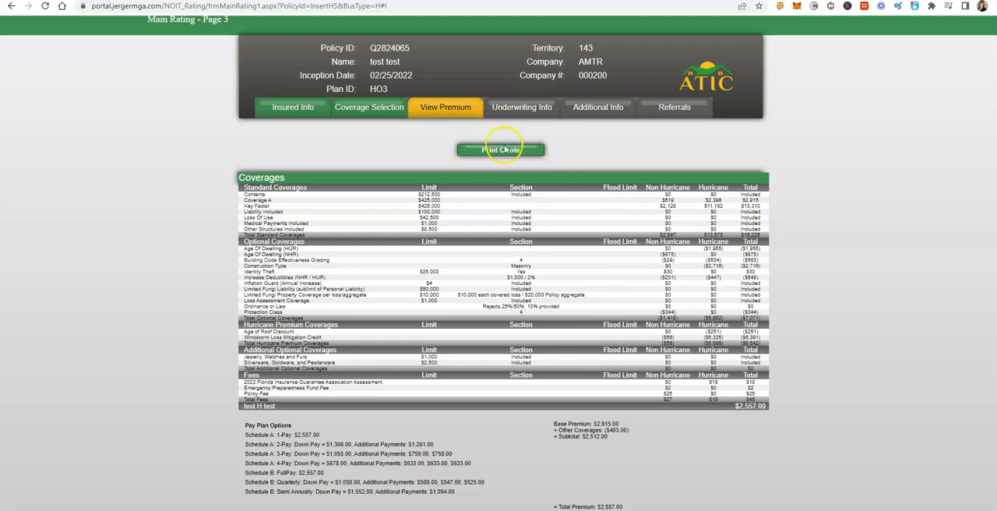
Step: Review the coverage premiums, pay plan options and discounts, and answer Yes to the Federal Credit Reporting Agency (FCRA) question
scroll(548, 237, "down", 1)
scroll(548, 238, "down", 4)
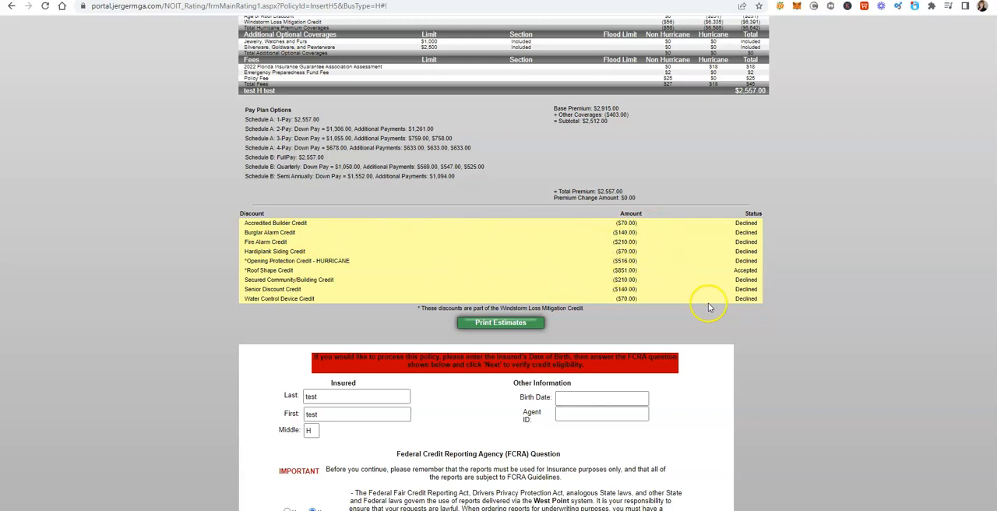
scroll(693, 313, "down", 2)
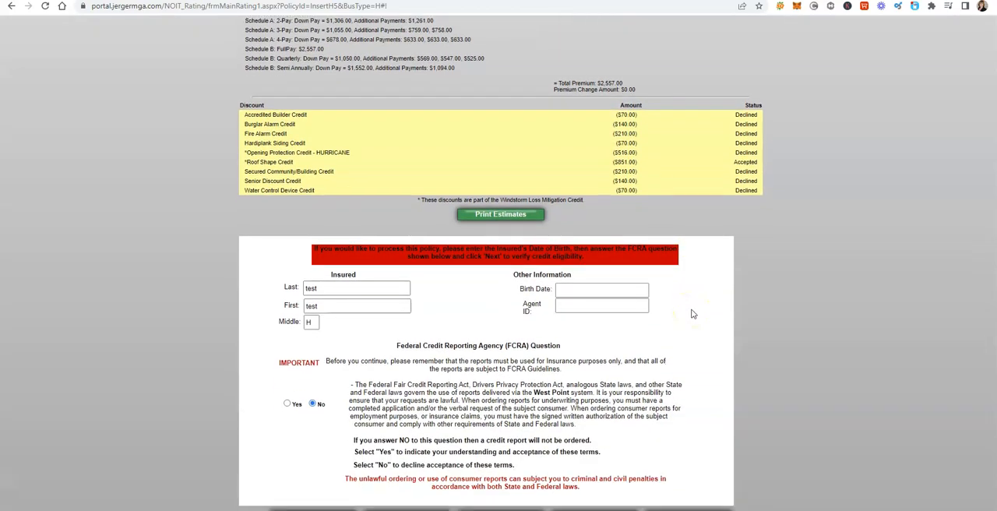
scroll(693, 313, "down", 1)
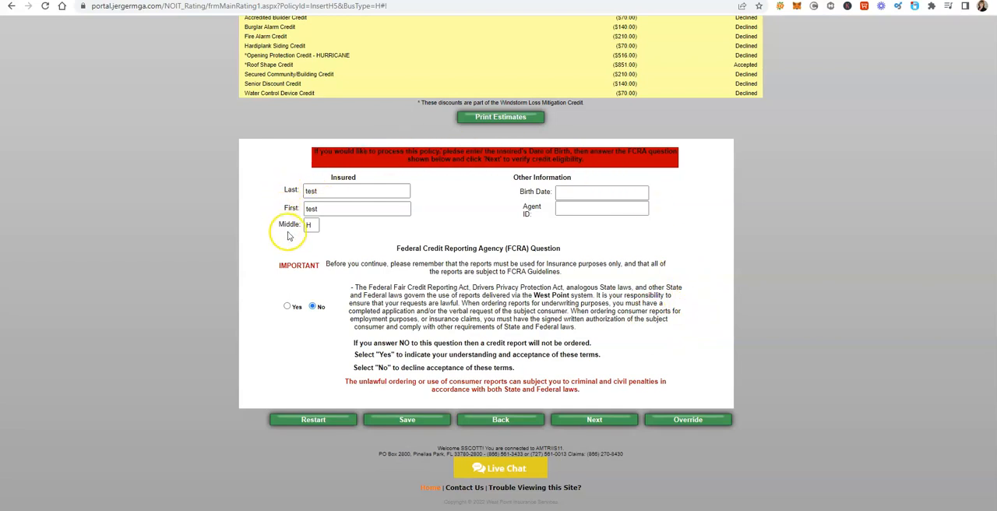
left_click(287, 307)
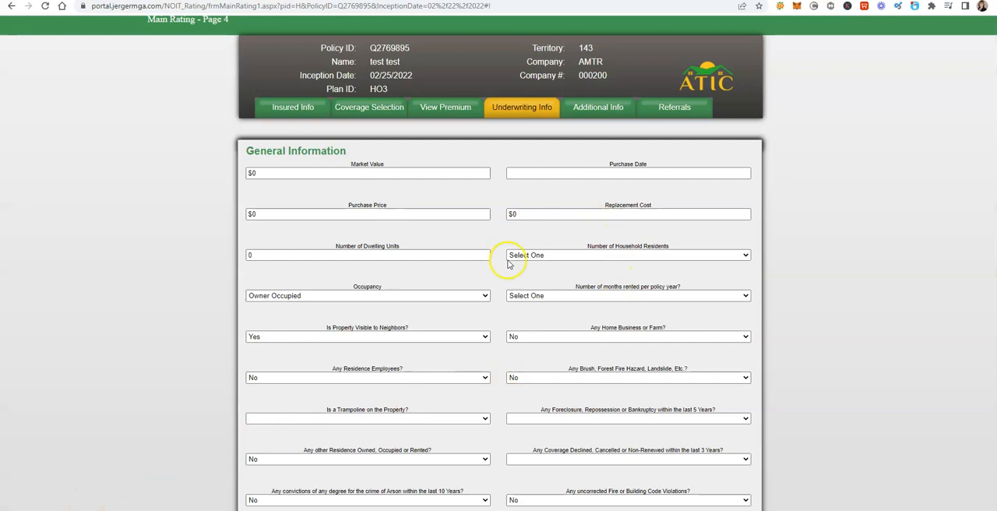
Step: Review the general, dwelling, renovation, heating and prior loss questions in the underwriting information, and continue to the additional information page
scroll(592, 326, "down", 5)
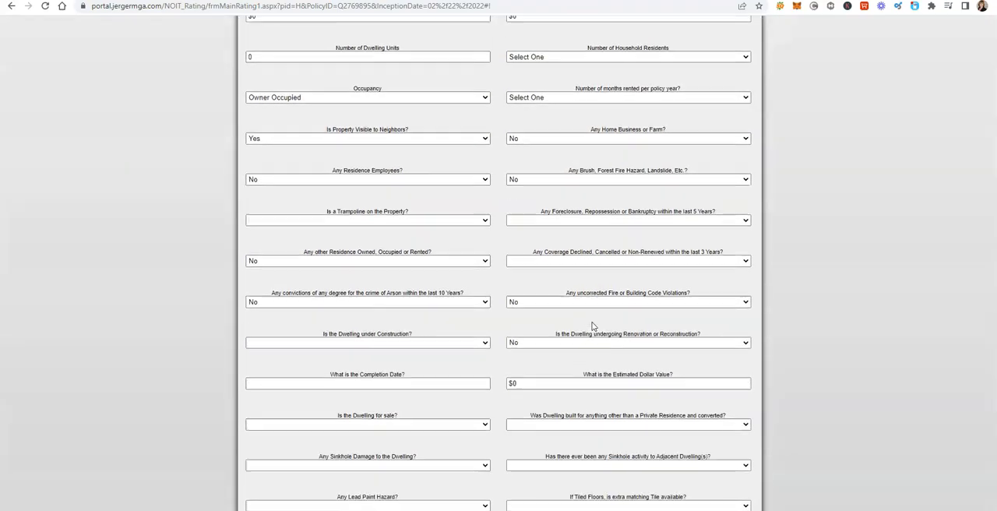
scroll(592, 325, "down", 8)
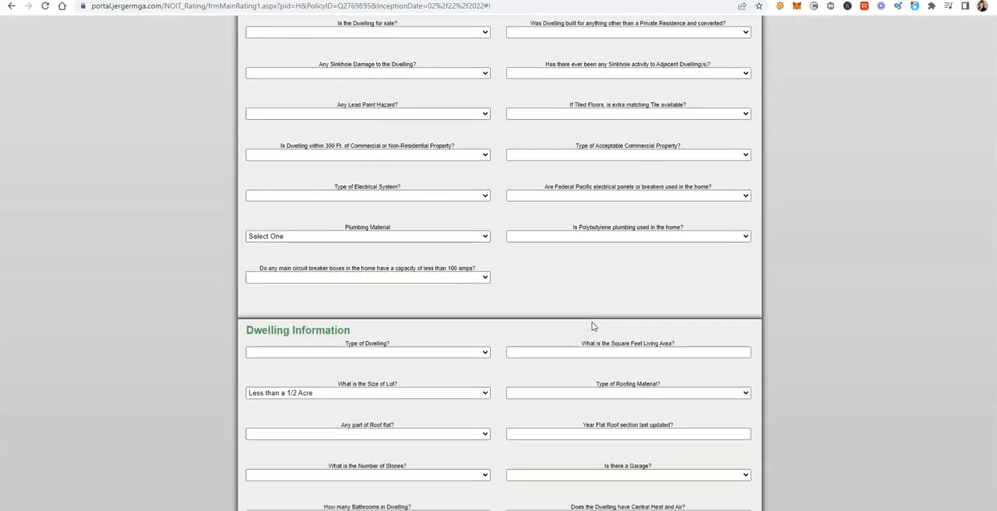
scroll(593, 326, "down", 4)
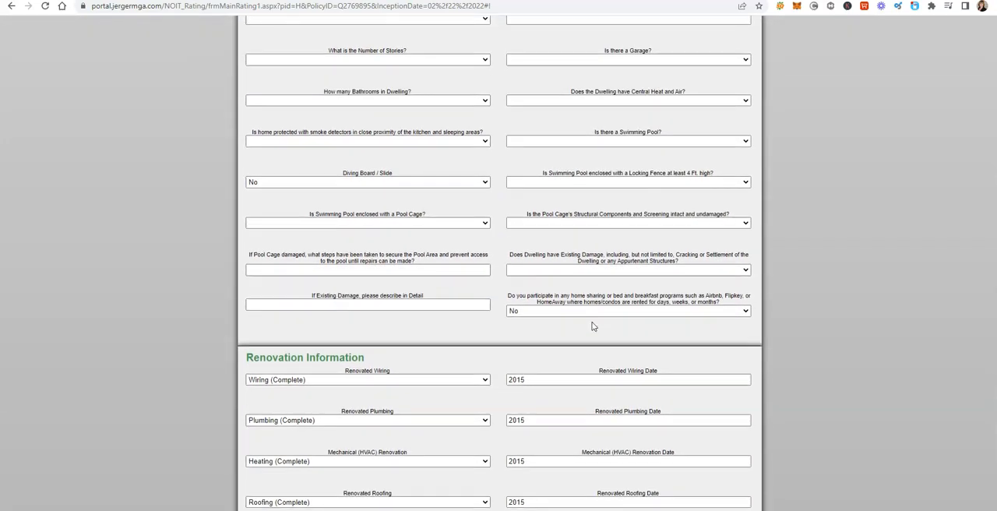
scroll(592, 326, "down", 1)
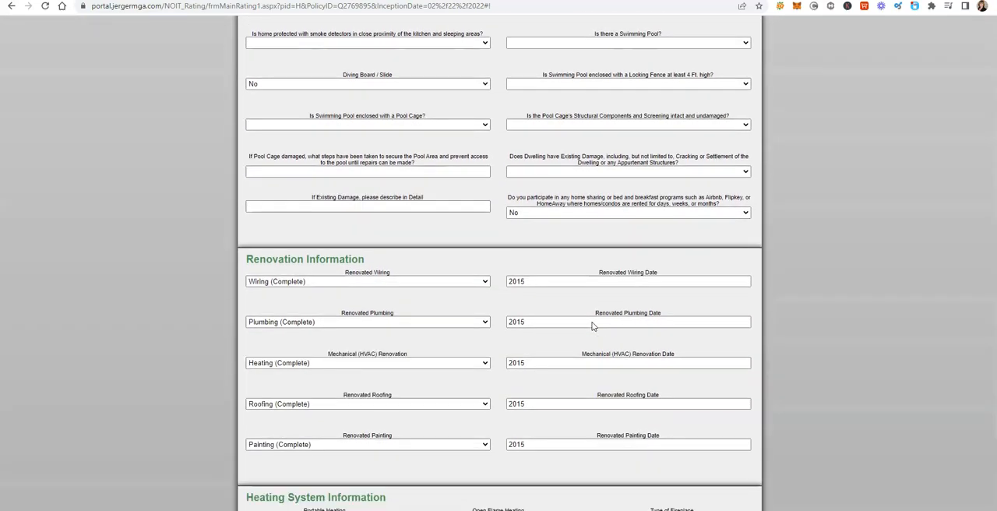
left_click(556, 323)
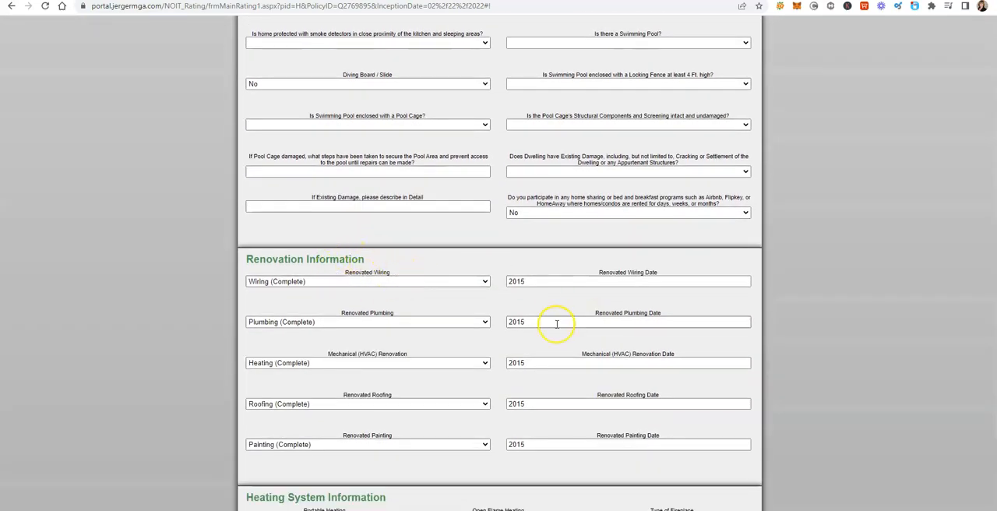
scroll(557, 324, "down", 2)
scroll(557, 324, "down", 4)
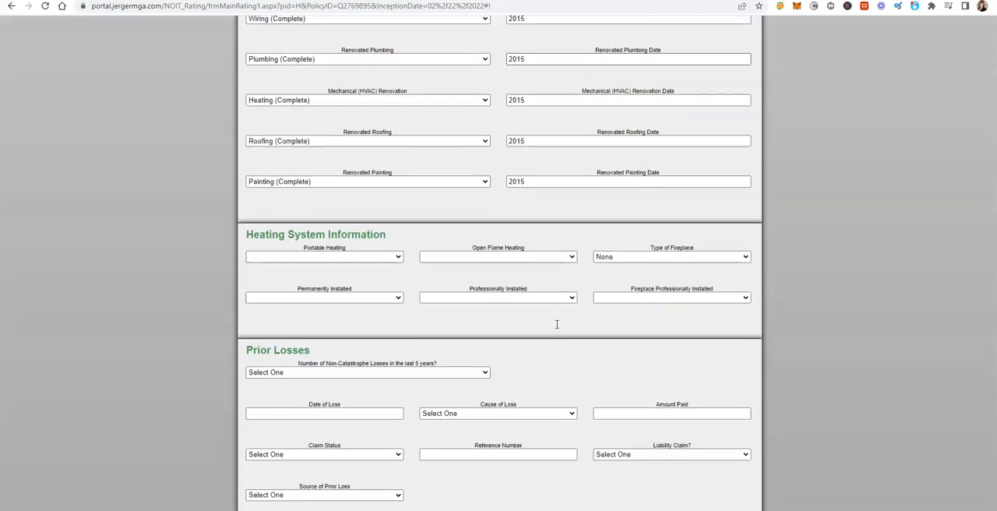
scroll(558, 324, "down", 1)
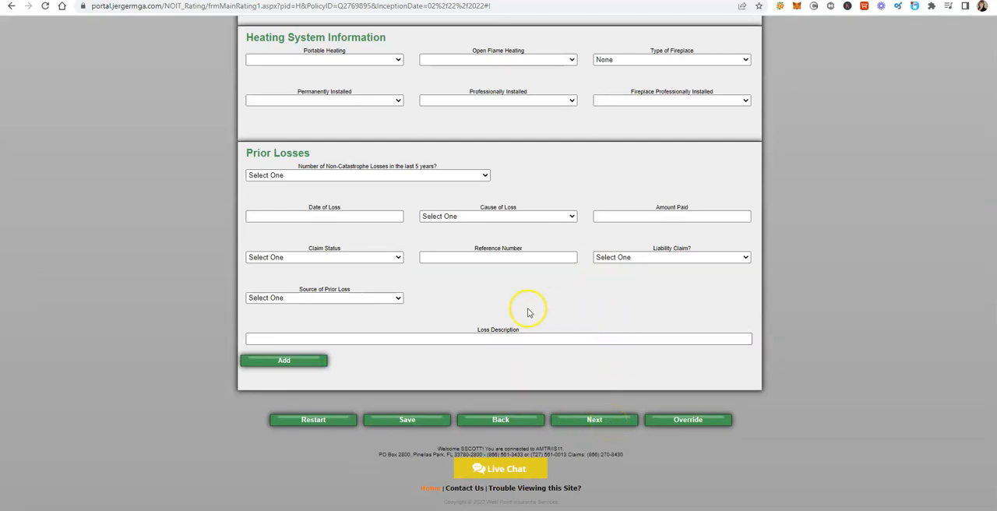
left_click(636, 333)
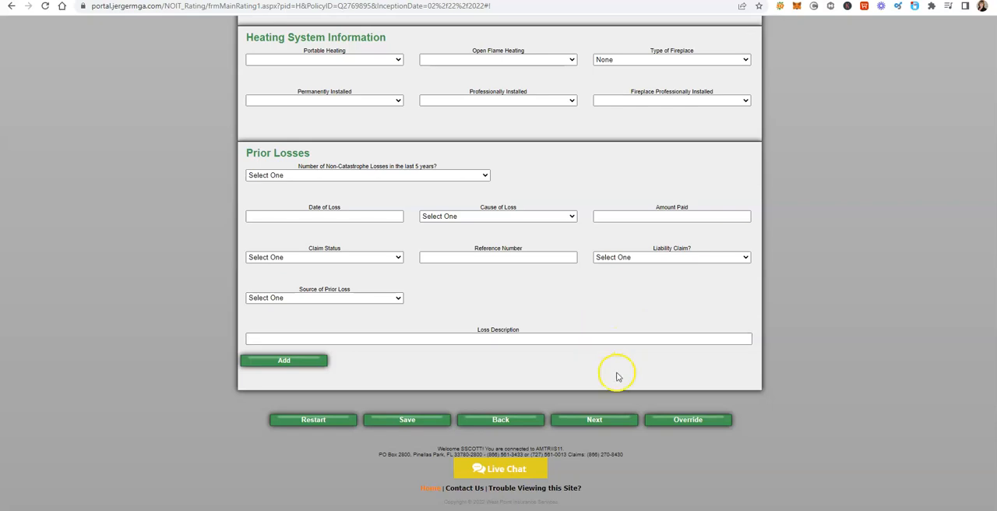
left_click(595, 420)
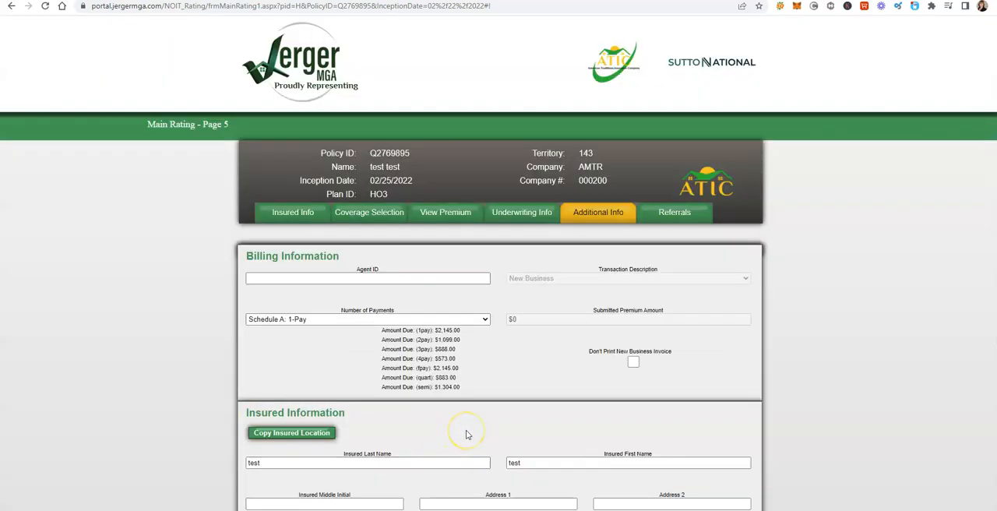
Step: Review the billing, insured, co-applicant, underwriting, policy interests and notes sections, and continue to the policy processing page
scroll(476, 374, "down", 3)
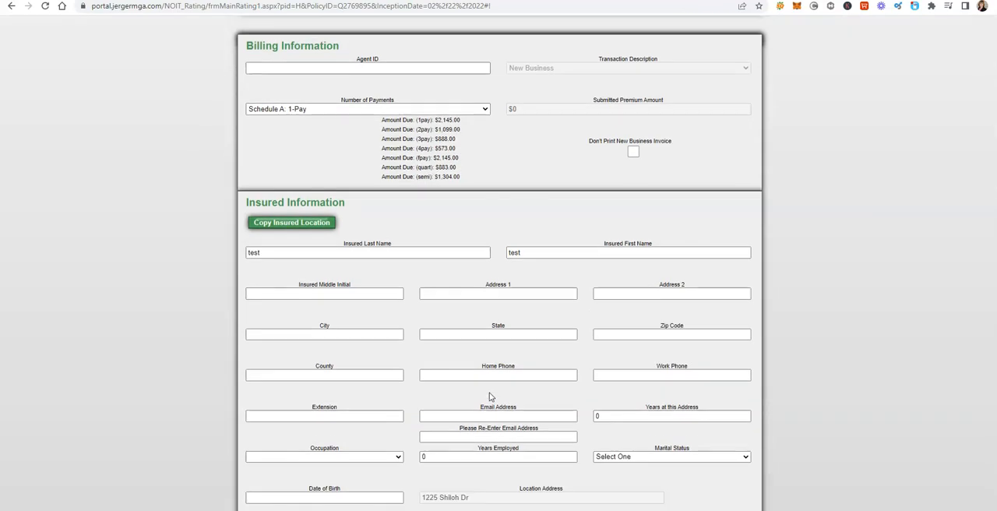
scroll(479, 345, "down", 6)
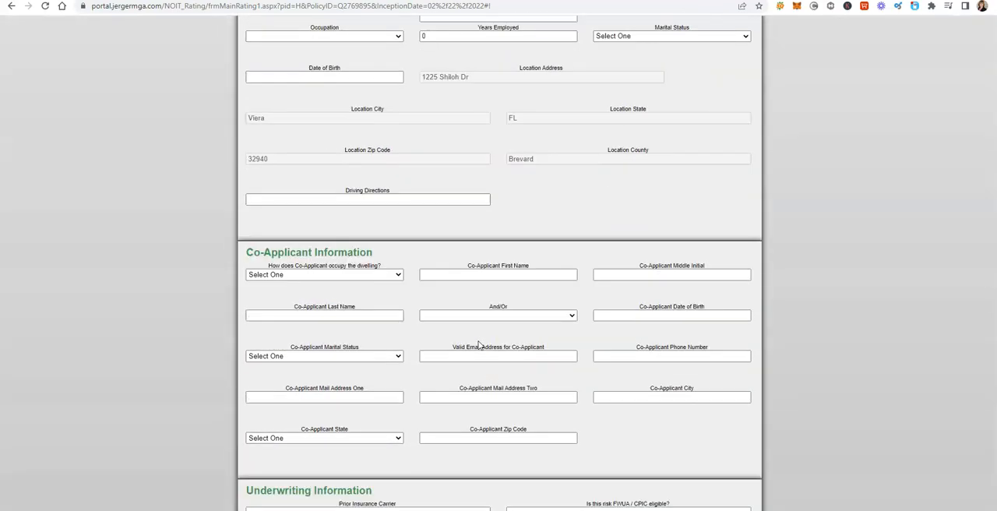
scroll(479, 346, "down", 5)
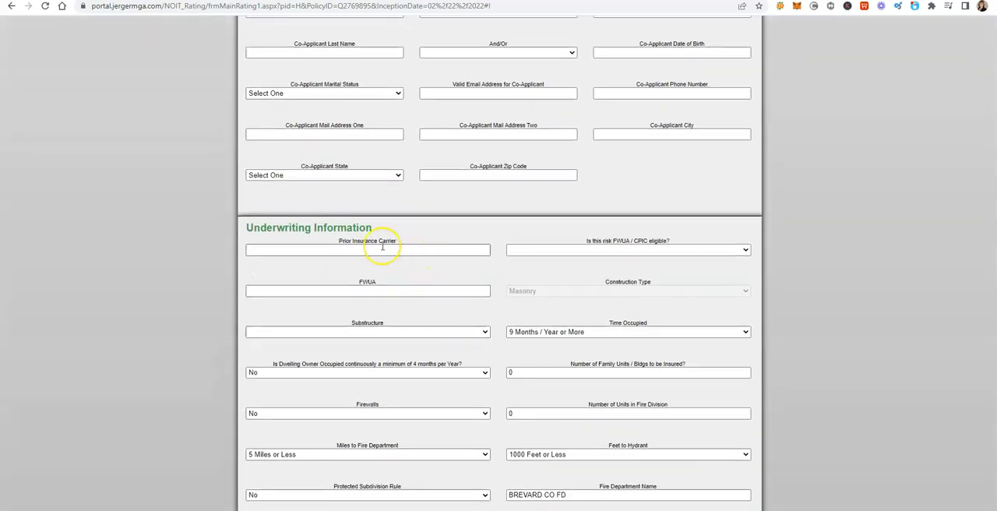
scroll(424, 280, "down", 6)
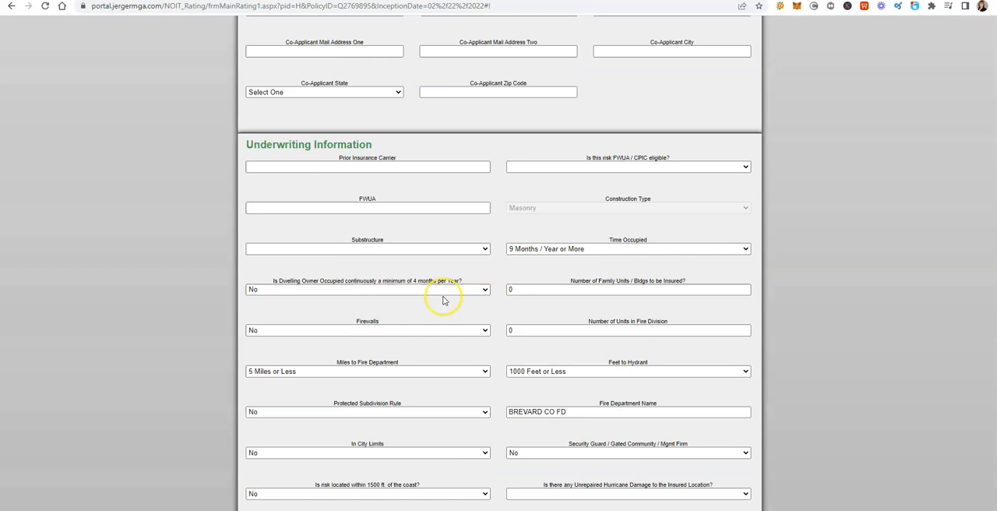
scroll(443, 301, "down", 4)
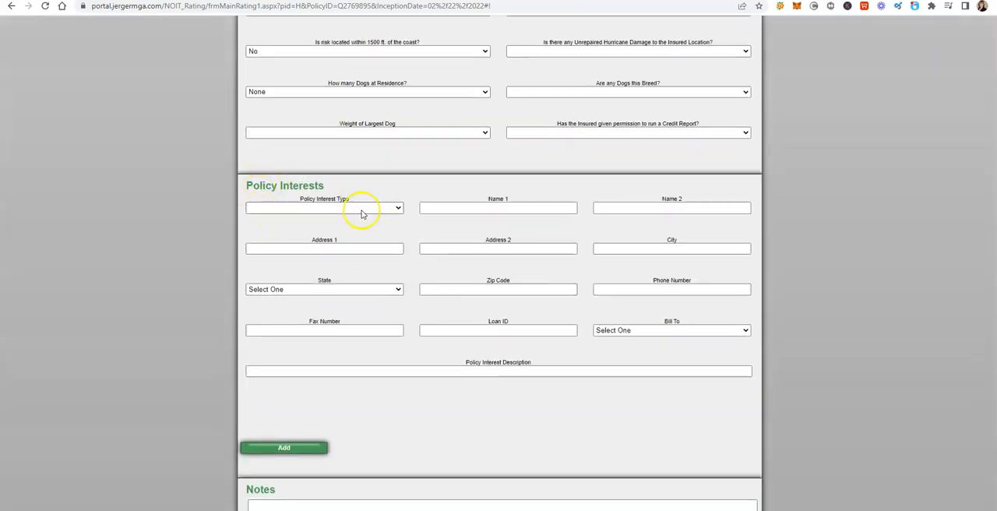
scroll(431, 305, "down", 3)
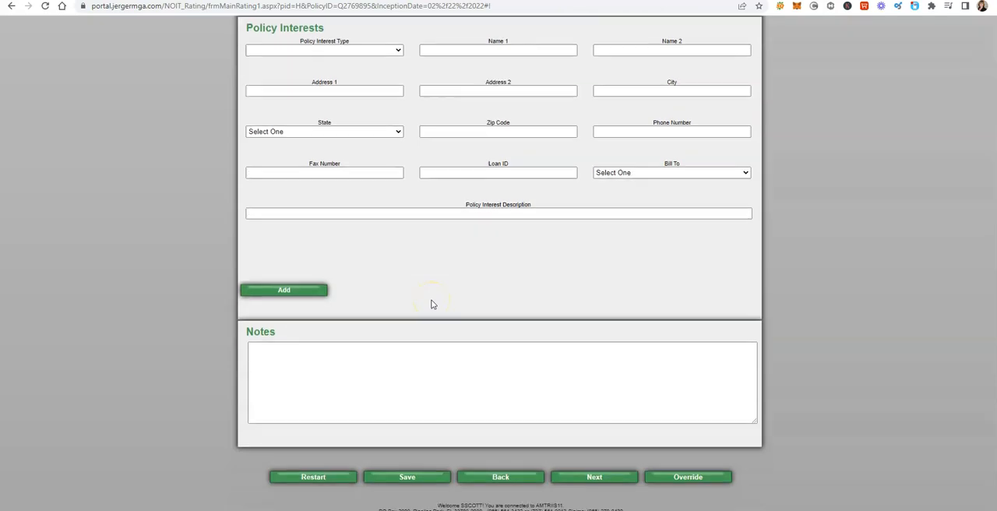
scroll(433, 304, "down", 1)
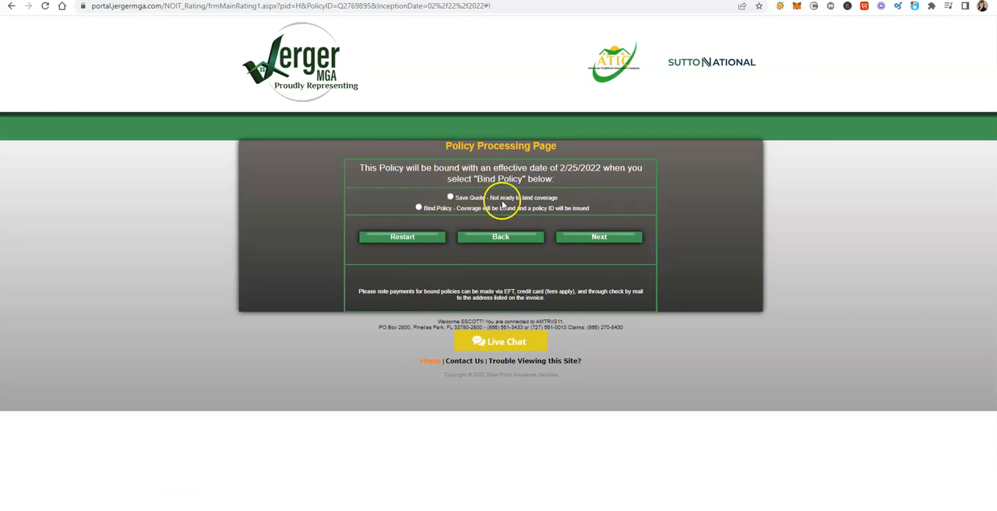
Step: Try the Bind Policy option for processing the policy, and settle on Save Quote - Not ready to bind coverage
left_click(418, 208)
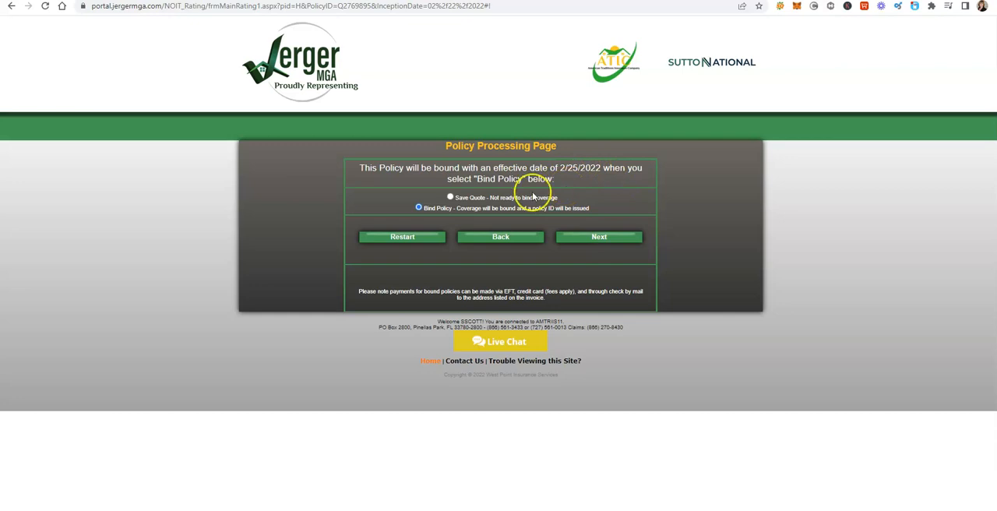
left_click(451, 198)
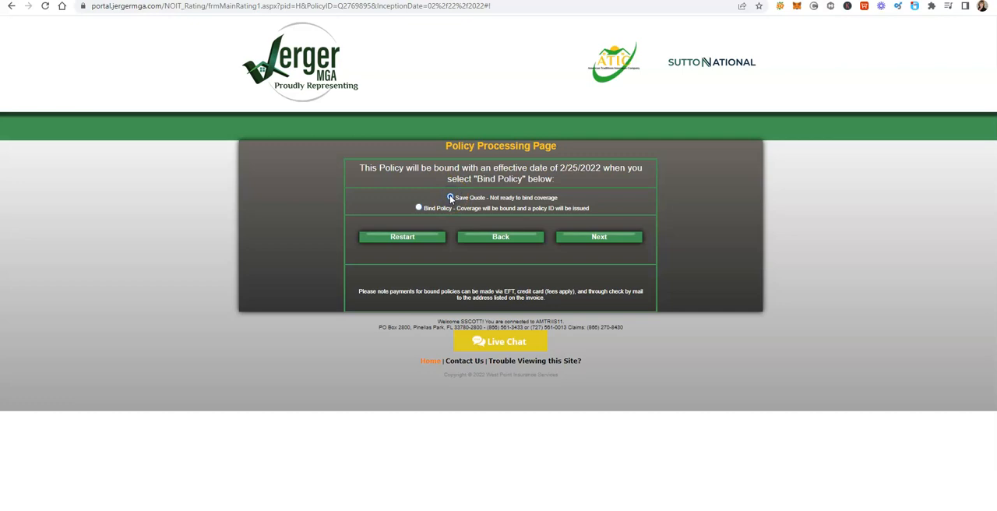